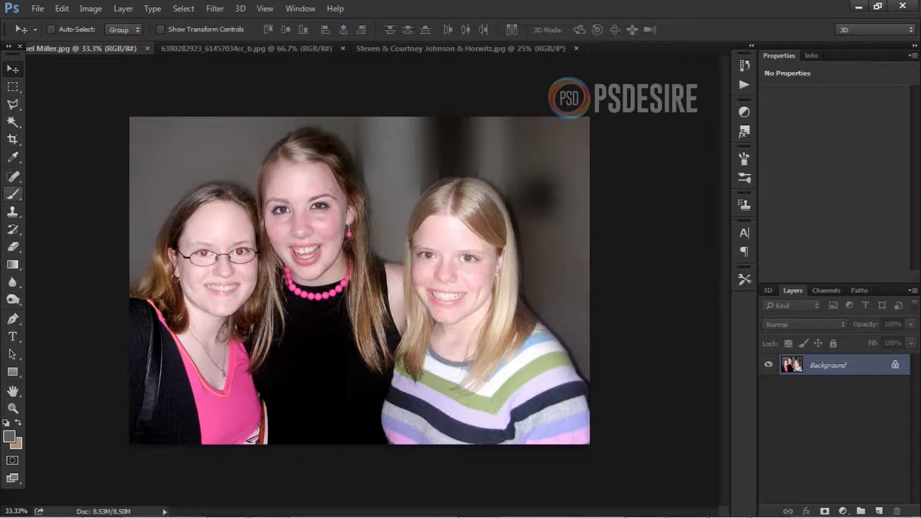
# Select the Red Eye Tool from the Spot Healing Brush group and fit the three-girls photo on screen
pyautogui.click(13, 176)
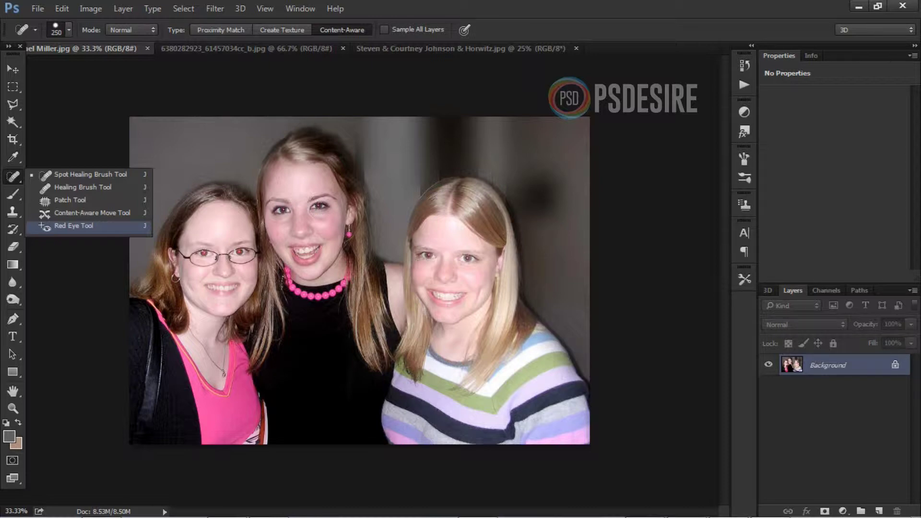
pyautogui.click(73, 226)
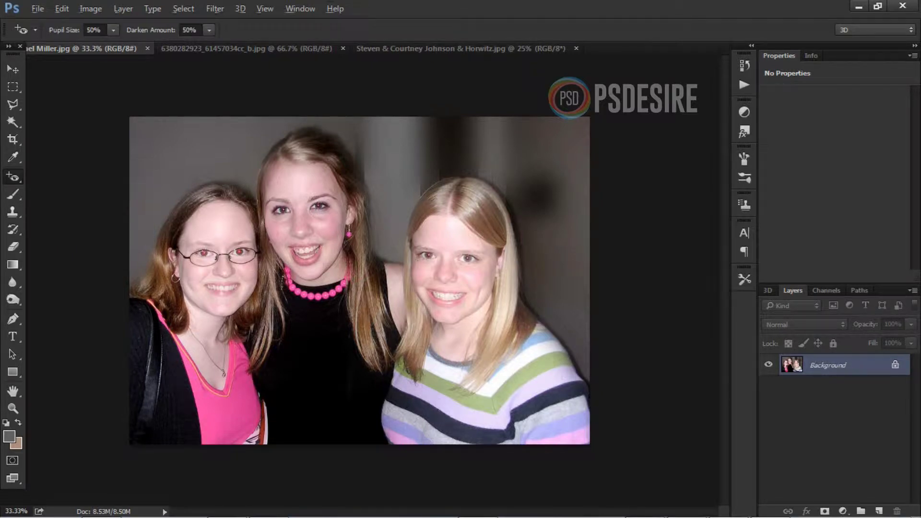
pyautogui.hotkey('ctrl', '0')
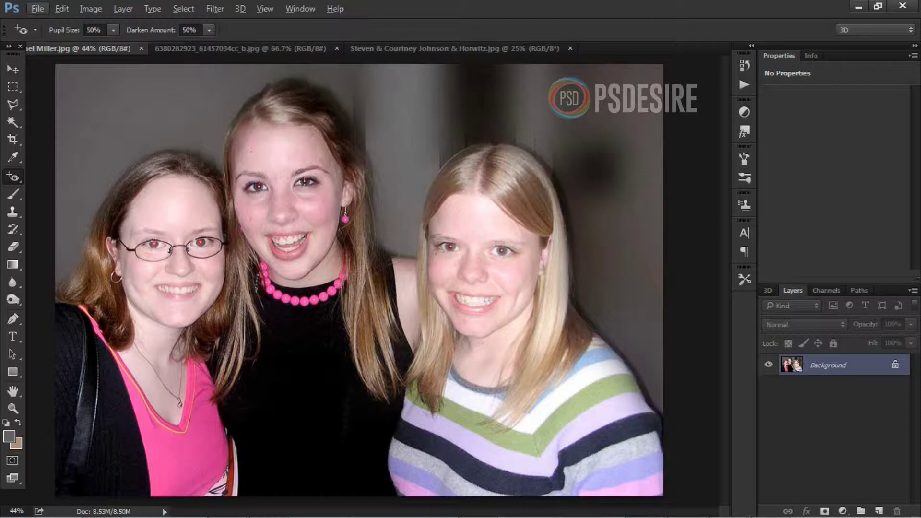
pyautogui.moveTo(139, 260); pyautogui.dragTo(172, 223)
pyautogui.moveTo(186, 259); pyautogui.dragTo(217, 228)
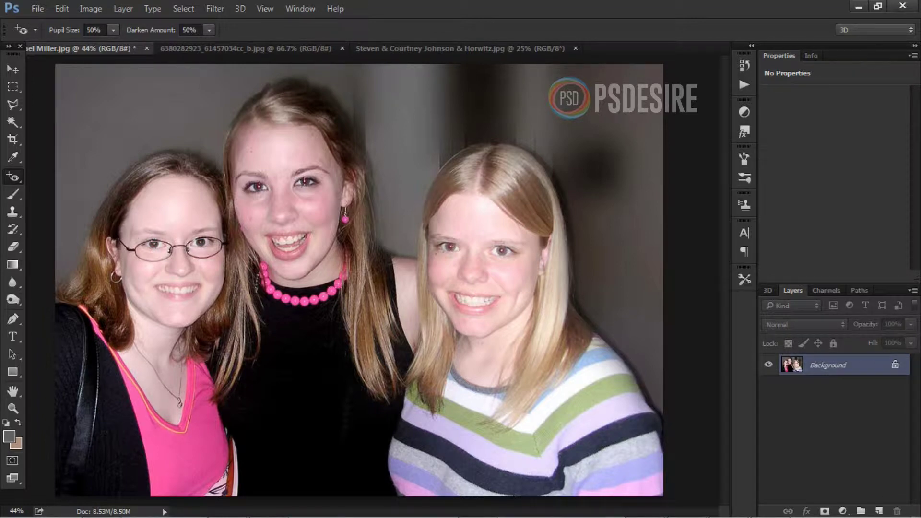
pyautogui.moveTo(280, 202); pyautogui.dragTo(245, 168)
pyautogui.moveTo(323, 197); pyautogui.dragTo(292, 161)
pyautogui.moveTo(465, 263); pyautogui.dragTo(438, 229)
pyautogui.moveTo(512, 242); pyautogui.dragTo(487, 263)
pyautogui.hotkey('ctrl', 'alt', 'z')
pyautogui.hotkey('ctrl', 'alt', 'z')
pyautogui.hotkey('ctrl', 'alt', 'z')
pyautogui.hotkey('ctrl', 'alt', 'z')
# Convert the three-girls Background layer to a smart object and launch Filter > Camera Raw Filter
pyautogui.rightClick(806, 364)
pyautogui.click(859, 420)
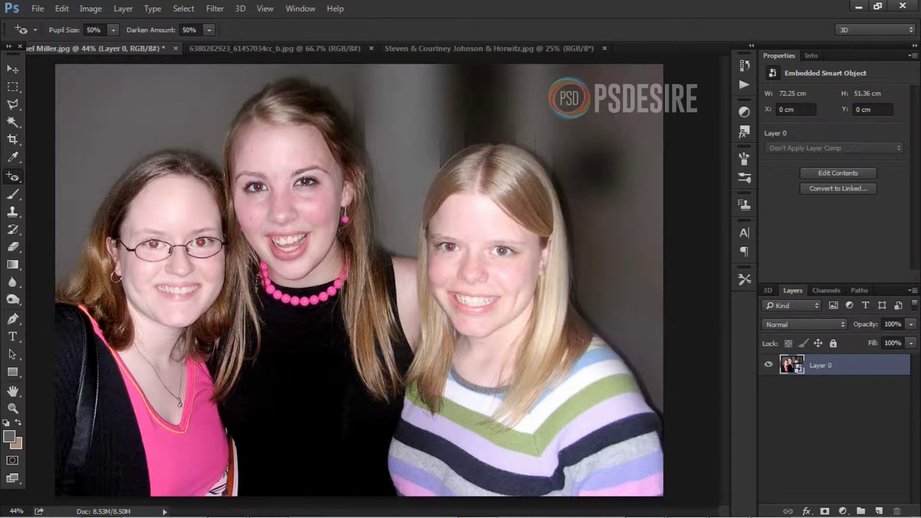
pyautogui.hotkey('alt', 't')
pyautogui.press('Return')
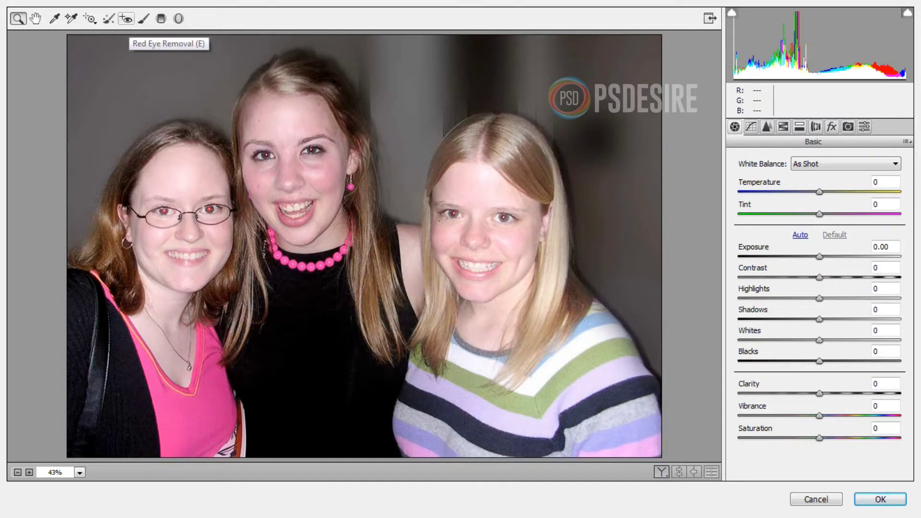
# Box the left, middle and right girls' red eyes with Red Eye Removal, hide the overlay, and apply
pyautogui.click(126, 19)
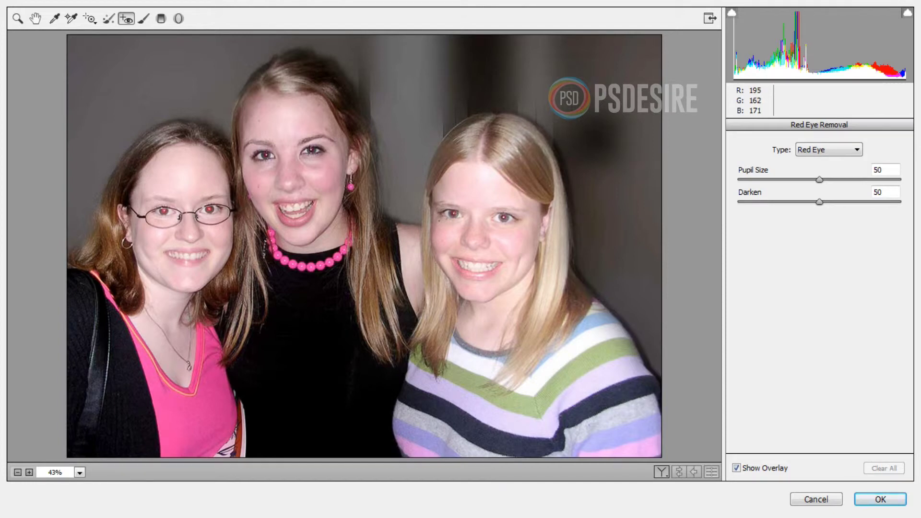
pyautogui.moveTo(164, 211); pyautogui.dragTo(179, 229)
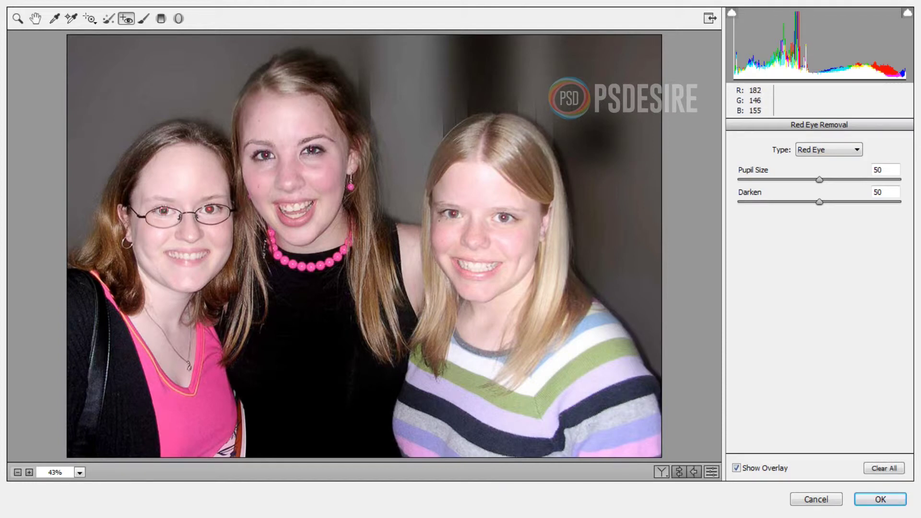
pyautogui.moveTo(254, 136); pyautogui.dragTo(283, 168)
pyautogui.moveTo(439, 196)
pyautogui.mouseDown()
pyautogui.moveTo(469, 217)
pyautogui.moveTo(532, 232)
pyautogui.mouseUp()
pyautogui.click(737, 468)
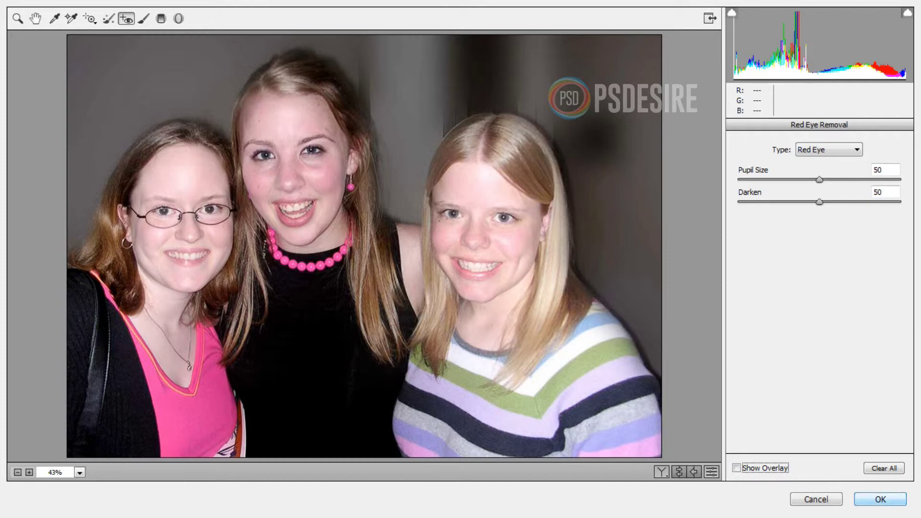
pyautogui.click(881, 500)
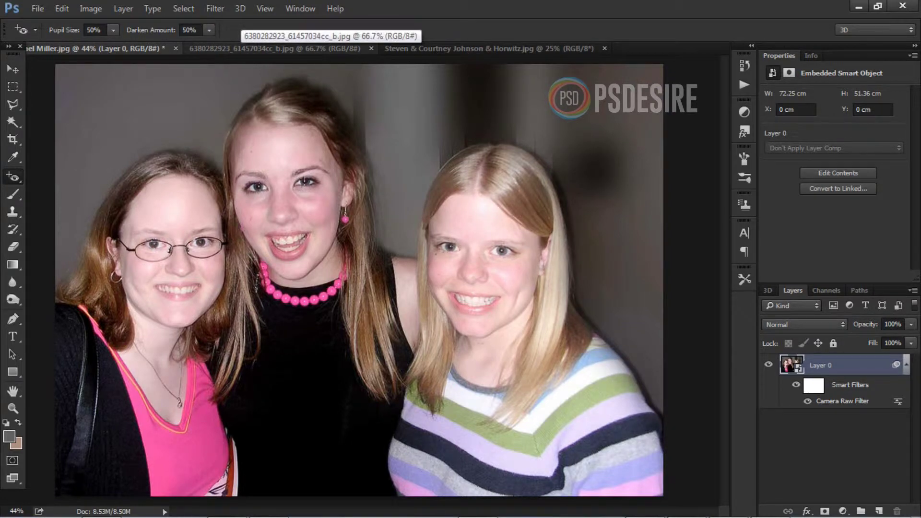
# On the dog photo tab, convert Background to a smart object and launch the Camera Raw Filter
pyautogui.click(275, 48)
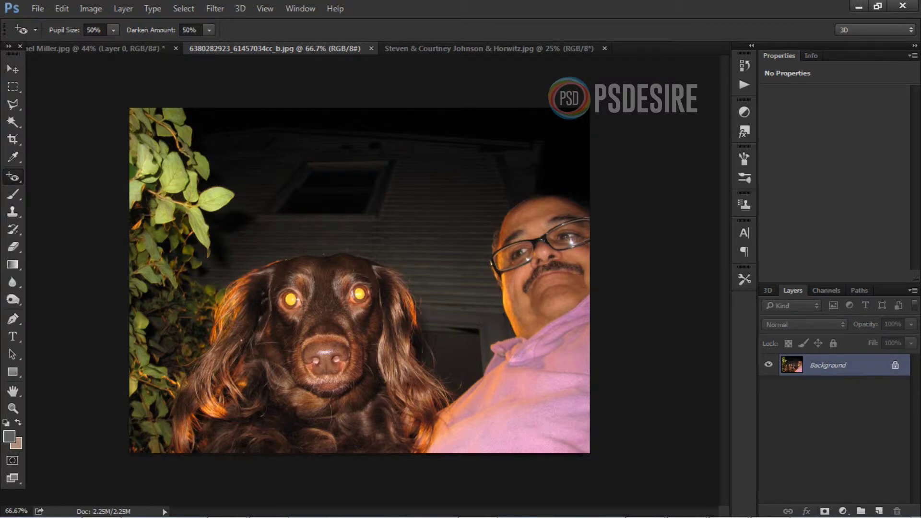
pyautogui.rightClick(807, 365)
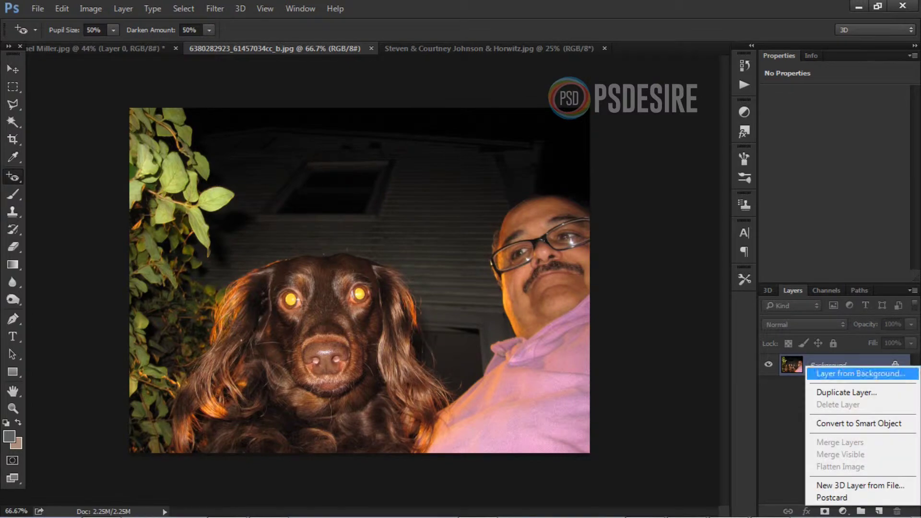
pyautogui.click(859, 423)
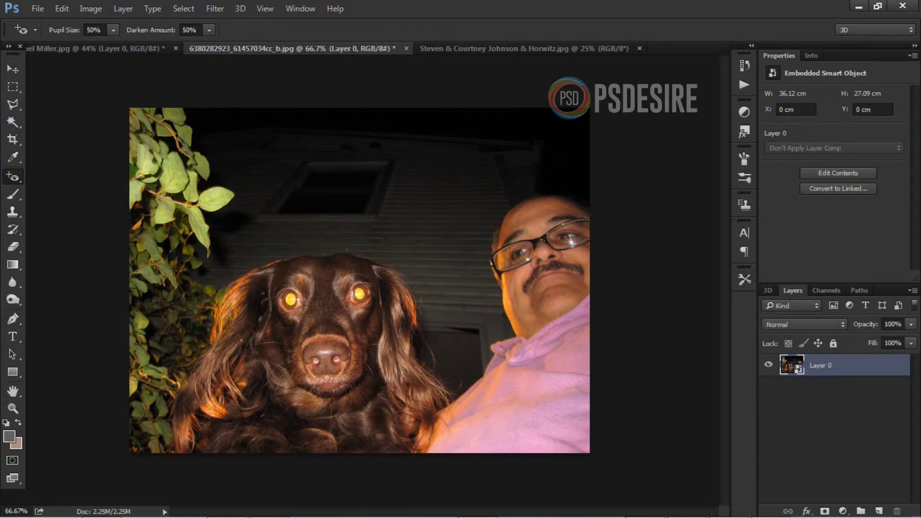
pyautogui.click(12, 69)
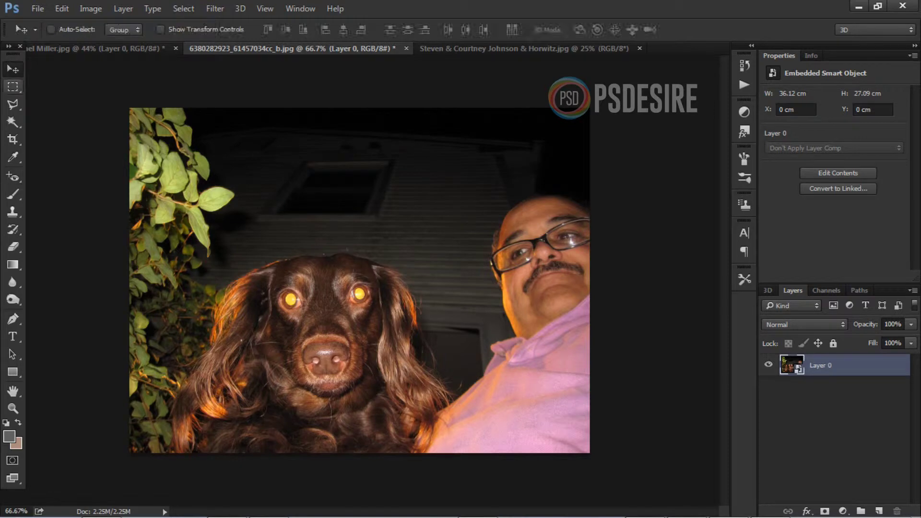
pyautogui.click(215, 8)
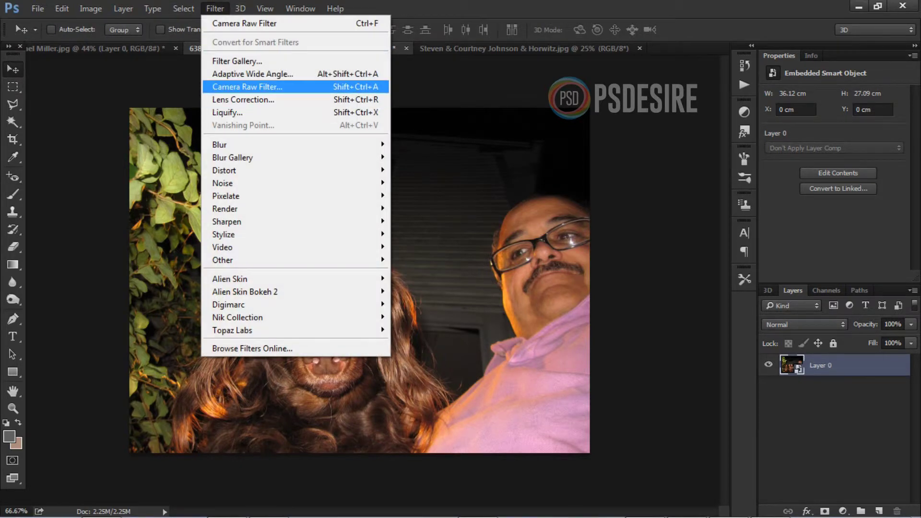
pyautogui.click(247, 86)
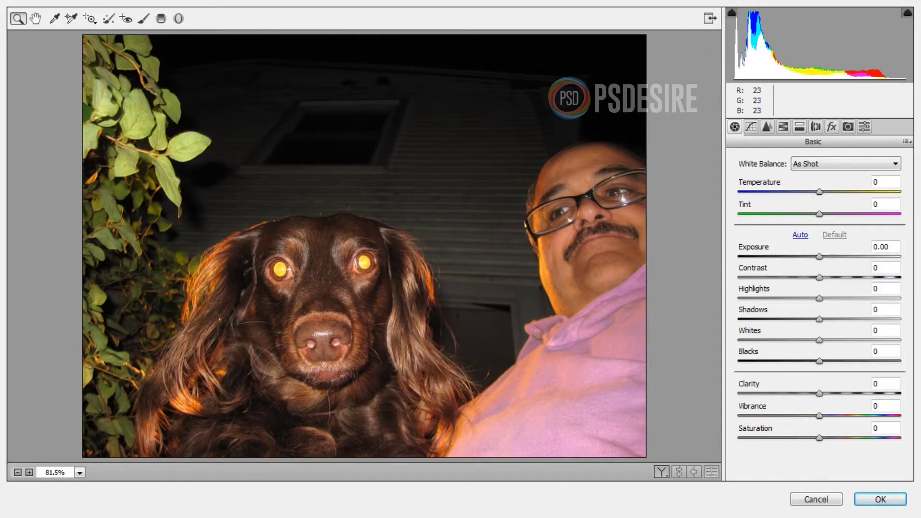
# Mark both dog eyes with Pet Eye type Red Eye Removal and hide the overlay
pyautogui.click(126, 18)
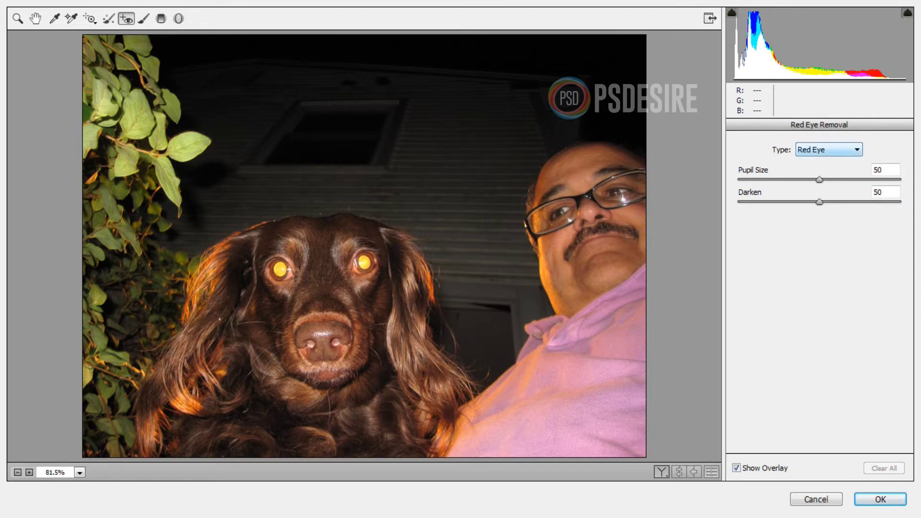
pyautogui.click(829, 149)
pyautogui.click(816, 170)
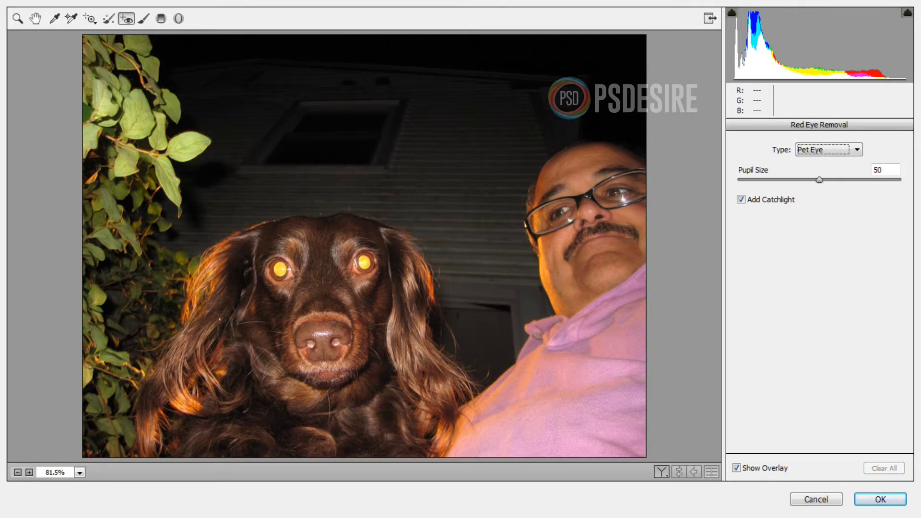
pyautogui.moveTo(261, 294); pyautogui.dragTo(298, 245)
pyautogui.moveTo(351, 256); pyautogui.dragTo(380, 281)
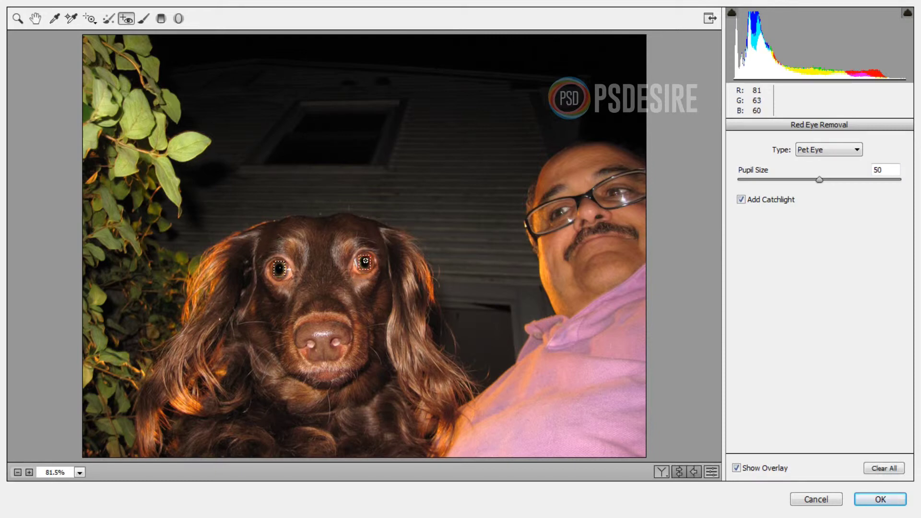
pyautogui.click(737, 468)
# Set the Pet Eye pupil size to 50 and apply the Camera Raw correction
pyautogui.click(885, 169)
pyautogui.press('Up')
pyautogui.press('Up')
pyautogui.press('Up')
pyautogui.press('Up')
pyautogui.press('Up')
pyautogui.press('Up')
pyautogui.press('Up')
pyautogui.press('Up')
pyautogui.press('Up')
pyautogui.press('Up')
pyautogui.press('Up')
pyautogui.press('Up')
pyautogui.press('Up')
pyautogui.press('Up')
pyautogui.press('Up')
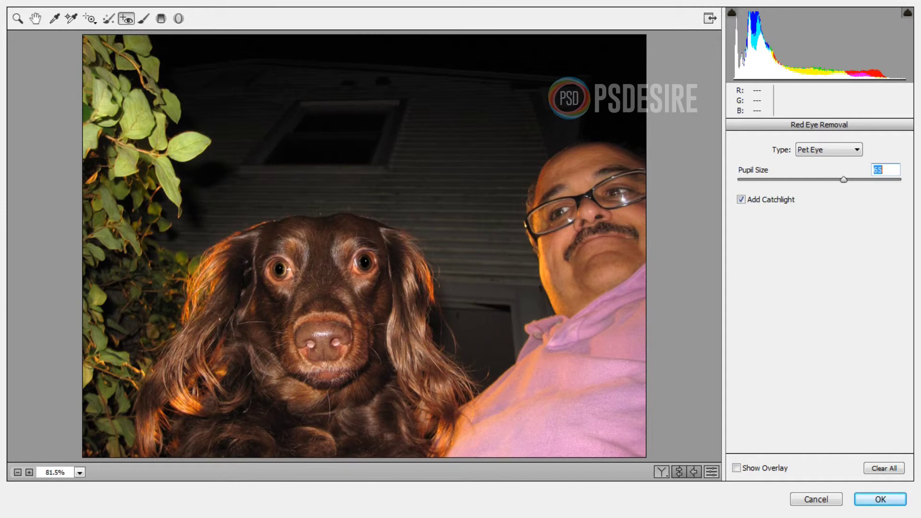
pyautogui.write('50')
pyautogui.press('Up')
pyautogui.press('Up')
pyautogui.press('Up')
pyautogui.press('Up')
pyautogui.press('Up')
pyautogui.press('Up')
pyautogui.press('Up')
pyautogui.press('Up')
pyautogui.press('Up')
pyautogui.press('Up')
pyautogui.press('Up')
pyautogui.press('Up')
pyautogui.press('Up')
pyautogui.press('Up')
pyautogui.press('Up')
pyautogui.click(880, 499)
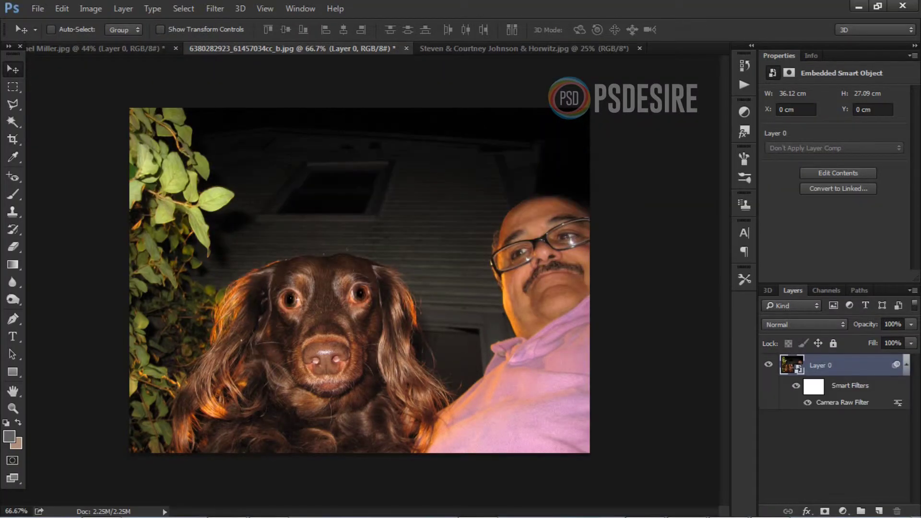
# Switch to the gerbil photo, convert Background to a smart object, and launch the Camera Raw Filter
pyautogui.hotkey('ctrl', 'Tab')
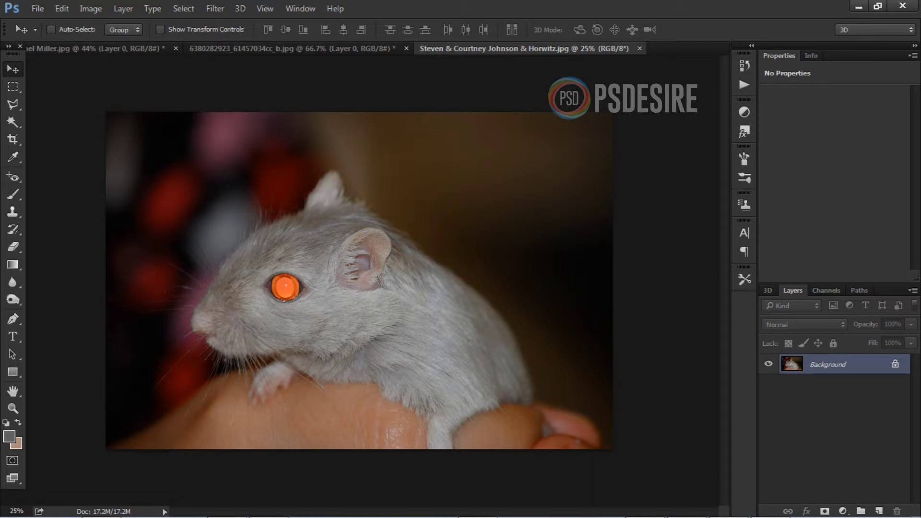
pyautogui.rightClick(807, 365)
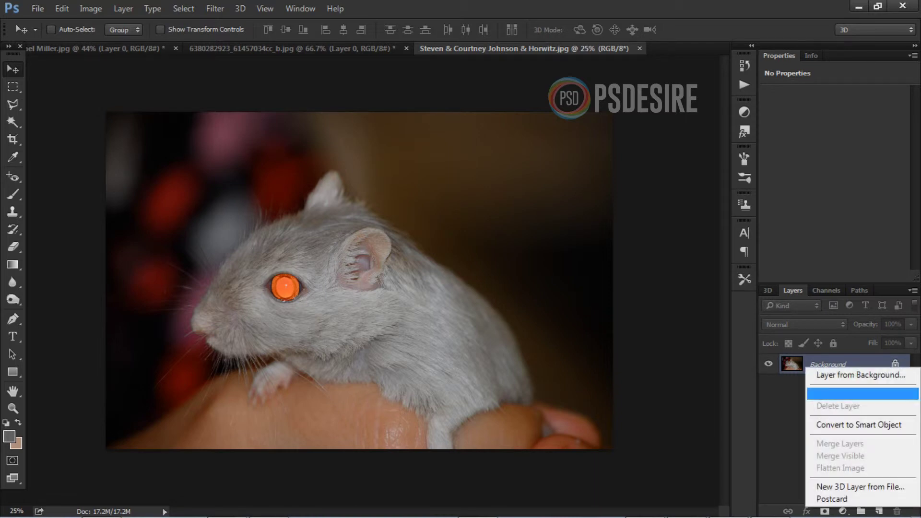
pyautogui.click(835, 422)
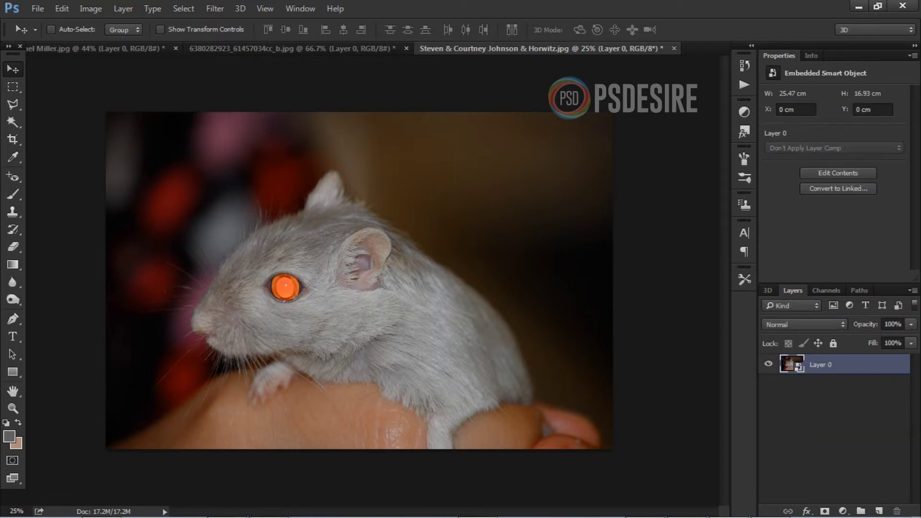
pyautogui.click(215, 8)
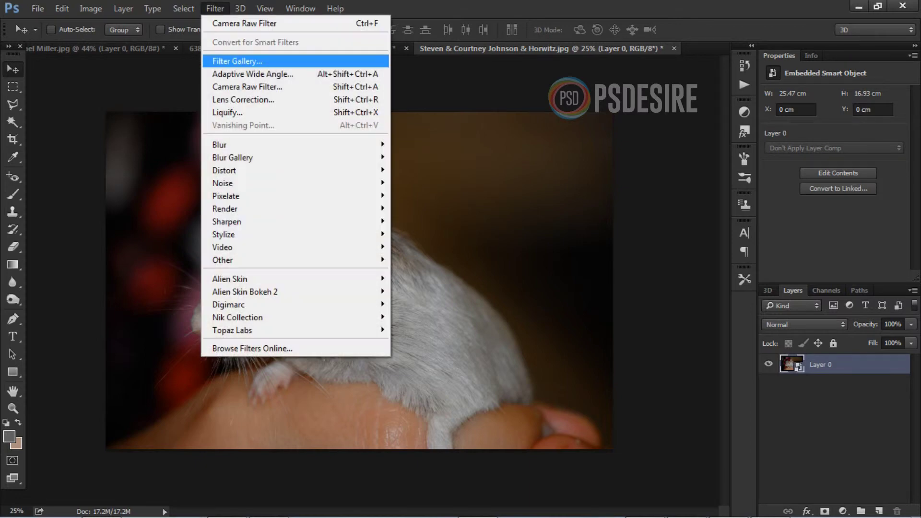
pyautogui.click(248, 87)
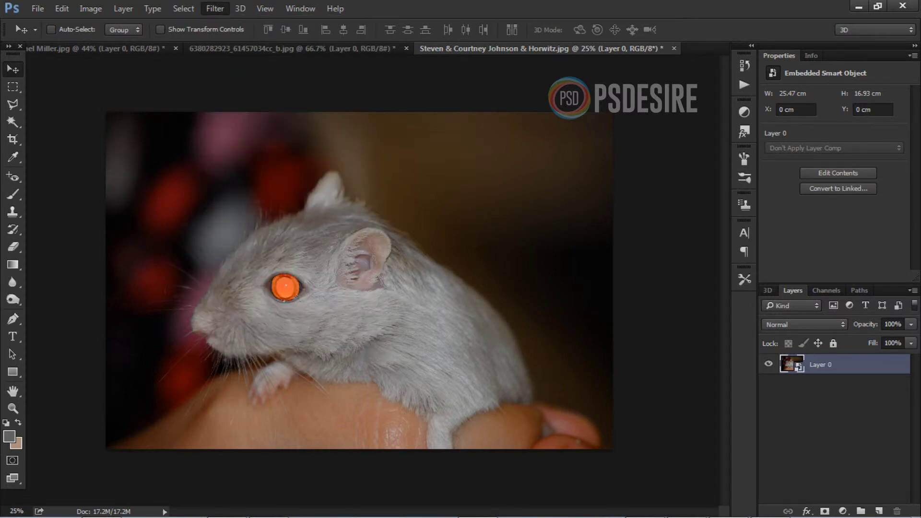
# Mark the gerbil's orange eye with Pet Eye type Red Eye Removal and hide the overlay
pyautogui.press('e')
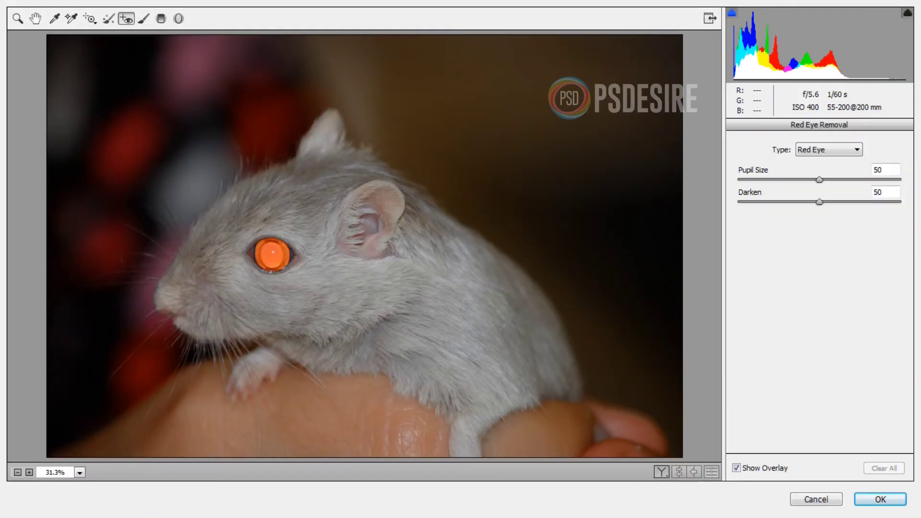
pyautogui.click(829, 149)
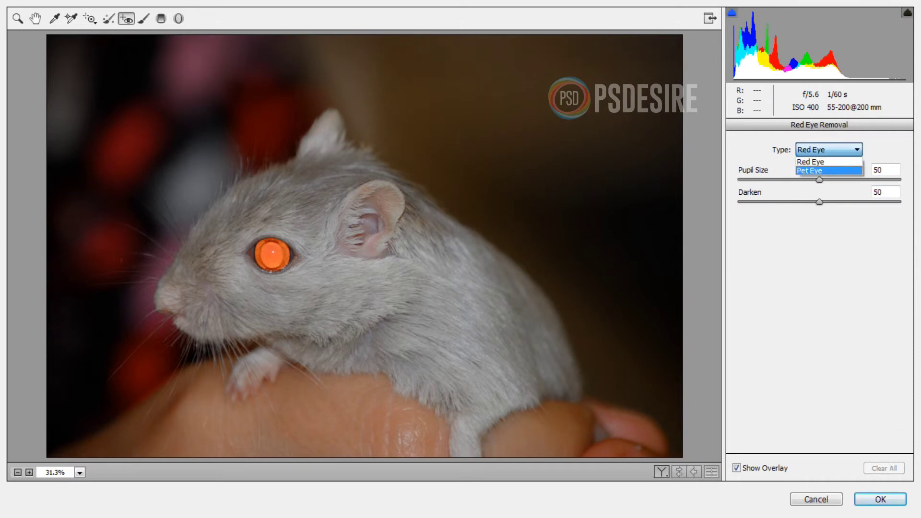
pyautogui.click(816, 162)
pyautogui.moveTo(233, 289); pyautogui.dragTo(314, 220)
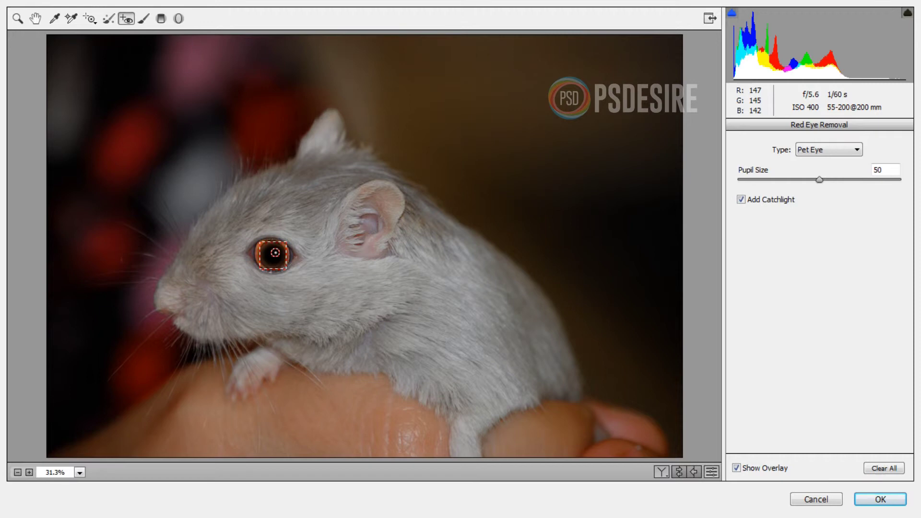
pyautogui.click(736, 468)
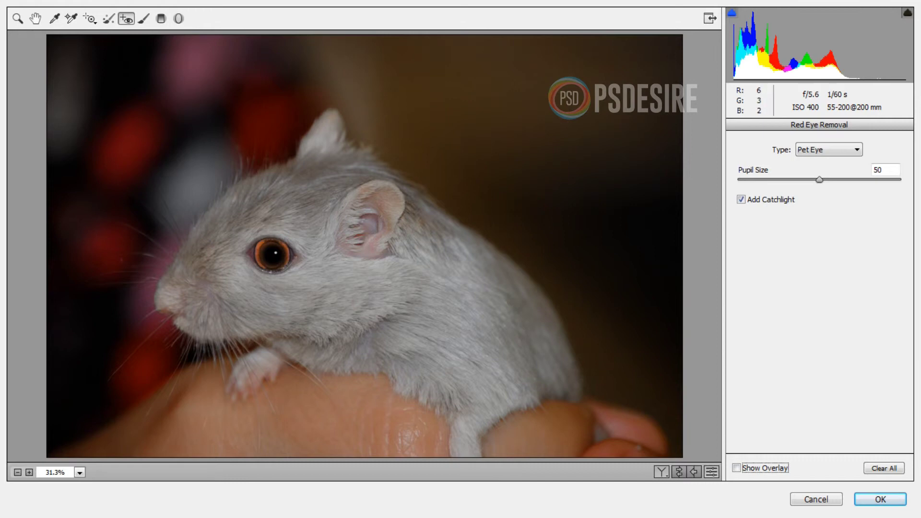
# Set pupil size to 71, apply, and toggle the Smart Filters visibility to compare
pyautogui.click(885, 170)
pyautogui.press('Up')
pyautogui.press('Up')
pyautogui.press('Up')
pyautogui.press('Up')
pyautogui.press('Up')
pyautogui.press('Up')
pyautogui.press('Up')
pyautogui.press('Up')
pyautogui.press('Up')
pyautogui.press('Up')
pyautogui.press('Up')
pyautogui.press('Up')
pyautogui.press('Up')
pyautogui.press('Up')
pyautogui.press('Up')
pyautogui.press('Up')
pyautogui.press('Up')
pyautogui.press('Up')
pyautogui.press('Up')
pyautogui.press('Up')
pyautogui.press('Up')
pyautogui.press('Up')
pyautogui.press('Up')
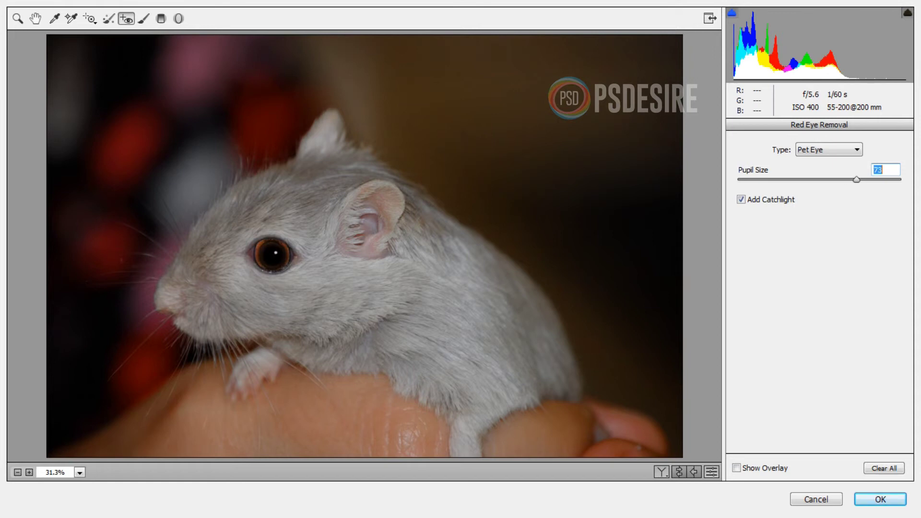
pyautogui.press('Down')
pyautogui.press('Down')
pyautogui.click(881, 499)
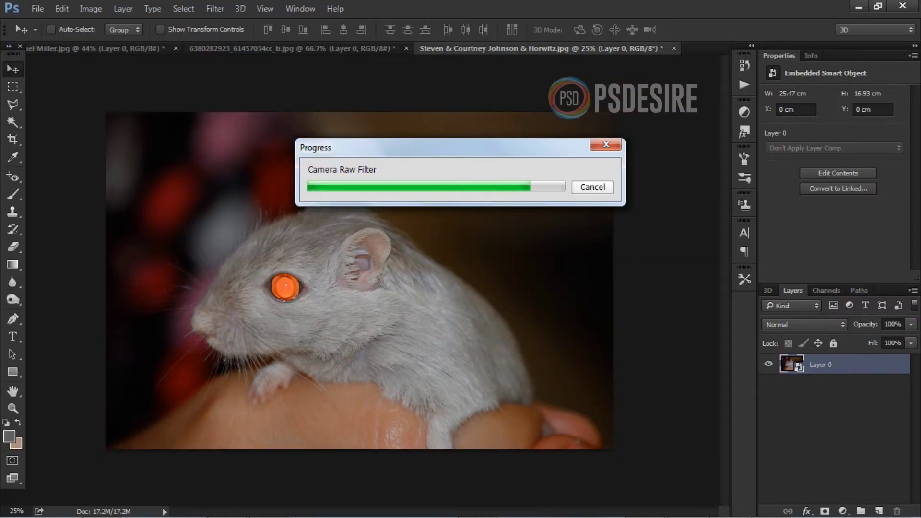
pyautogui.click(796, 382)
pyautogui.click(796, 383)
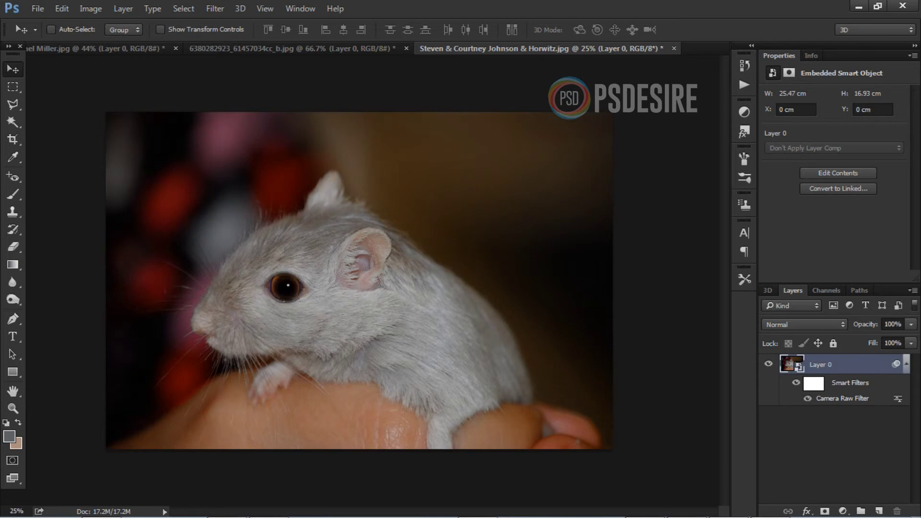
# Compare the dog photo before and after by toggling its Smart Filters visibility
pyautogui.click(288, 48)
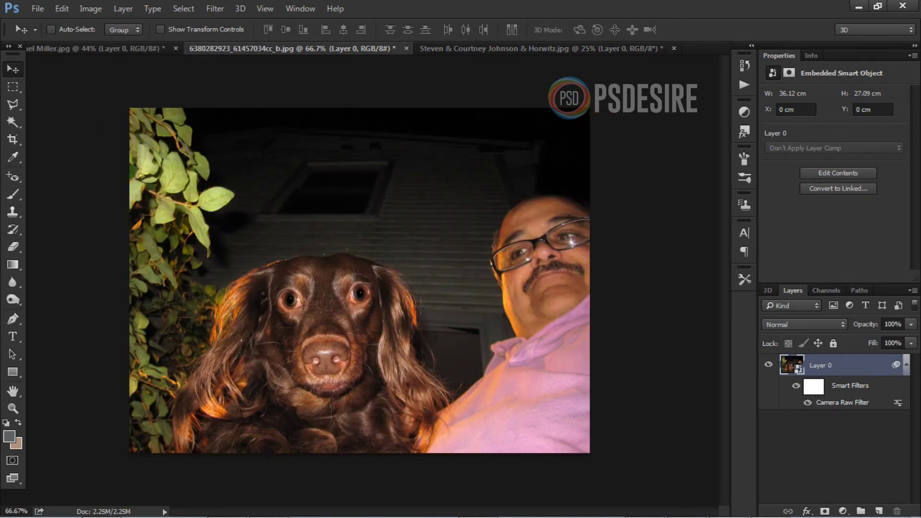
pyautogui.click(796, 385)
pyautogui.click(796, 385)
# Compare the three-girls photo before and after by toggling its Smart Filters visibility
pyautogui.hotkey('ctrl', 'shift', 'Tab')
pyautogui.click(796, 385)
pyautogui.click(796, 385)
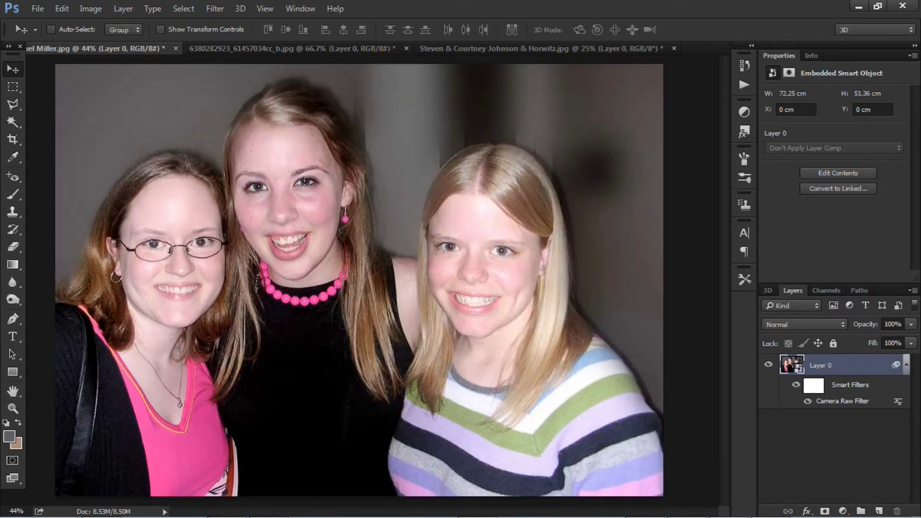